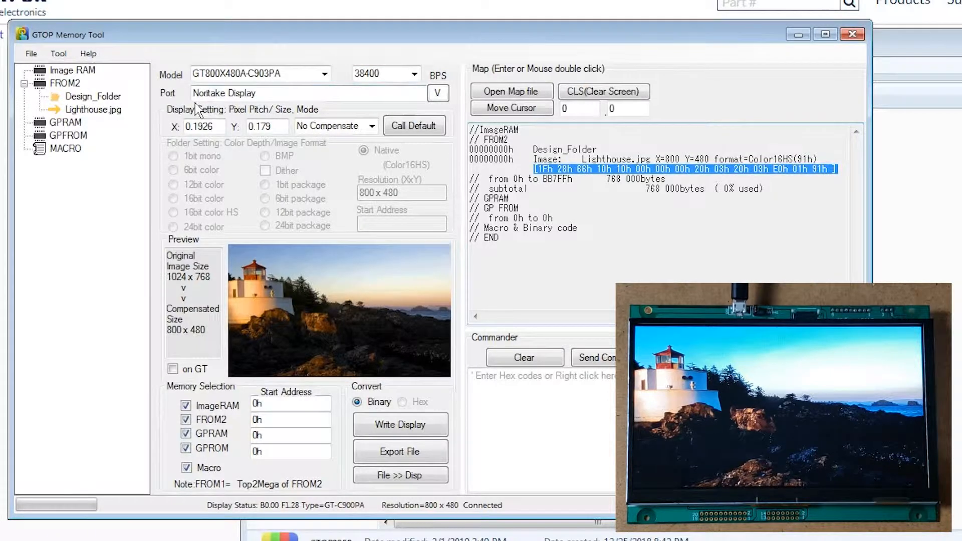
Exit the Memory Tool and load its image into the GTOP screen designer
{"action": "left_click", "coordinate": [35, 53]}
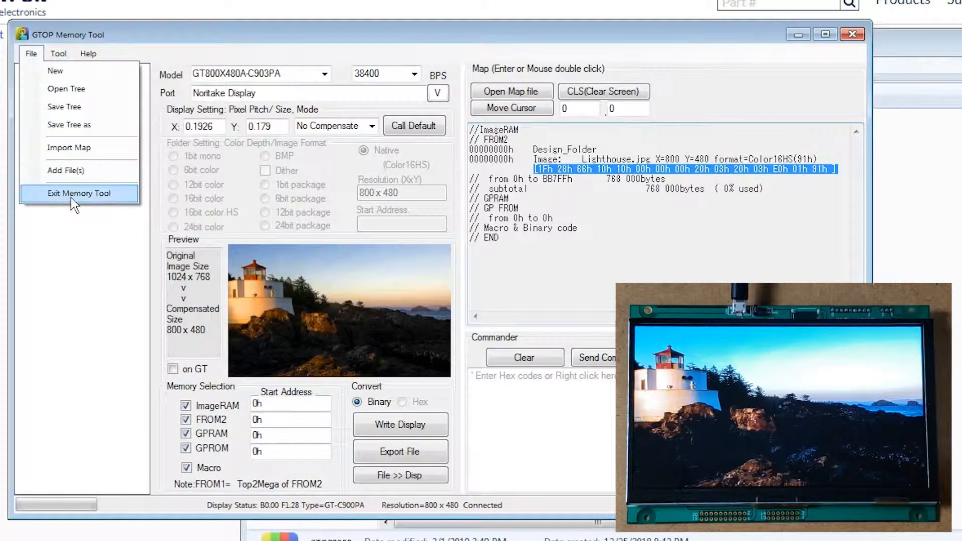
{"action": "left_click", "coordinate": [72, 199]}
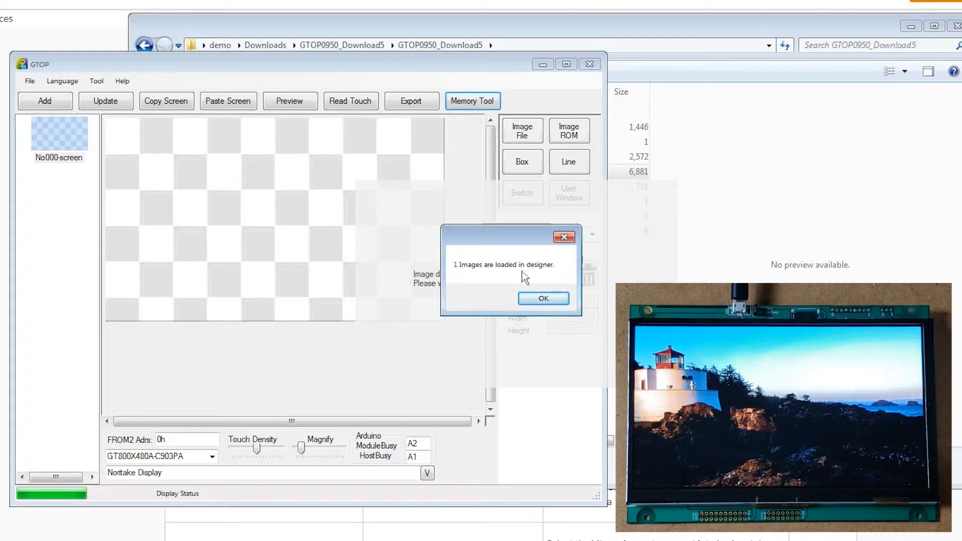
{"action": "left_click", "coordinate": [546, 299]}
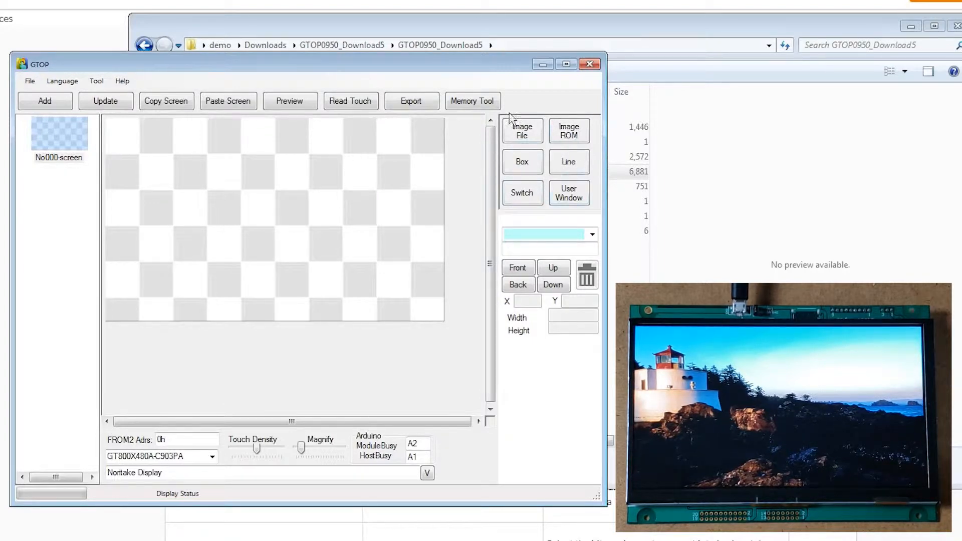
Place the ROM image Lighthouse.jpg on the screen canvas at about X 82, Y 44, sized about 717 by 435
{"action": "left_click", "coordinate": [579, 146]}
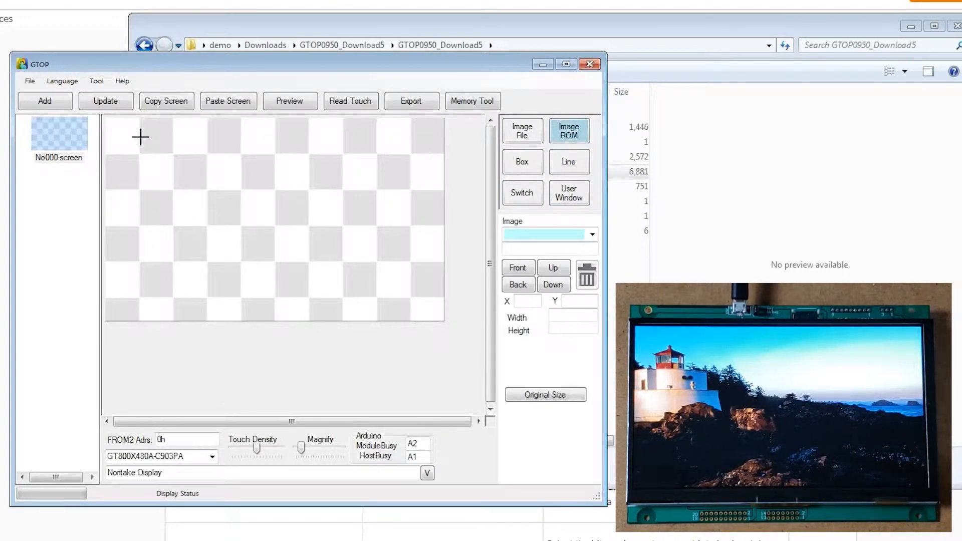
{"action": "left_click_drag", "start_coordinate": [209, 177], "coordinate": [352, 262]}
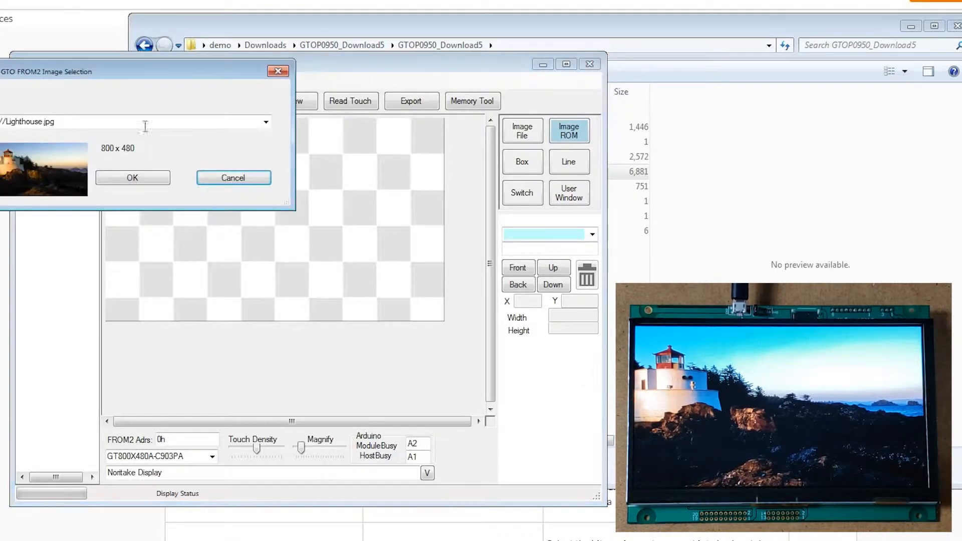
{"action": "left_click_drag", "start_coordinate": [103, 76], "coordinate": [166, 99]}
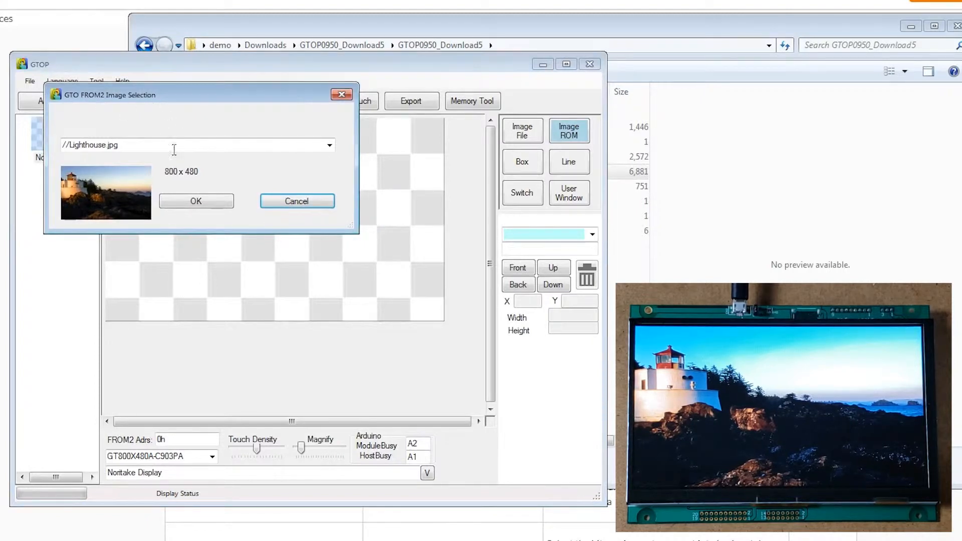
{"action": "left_click", "coordinate": [222, 146]}
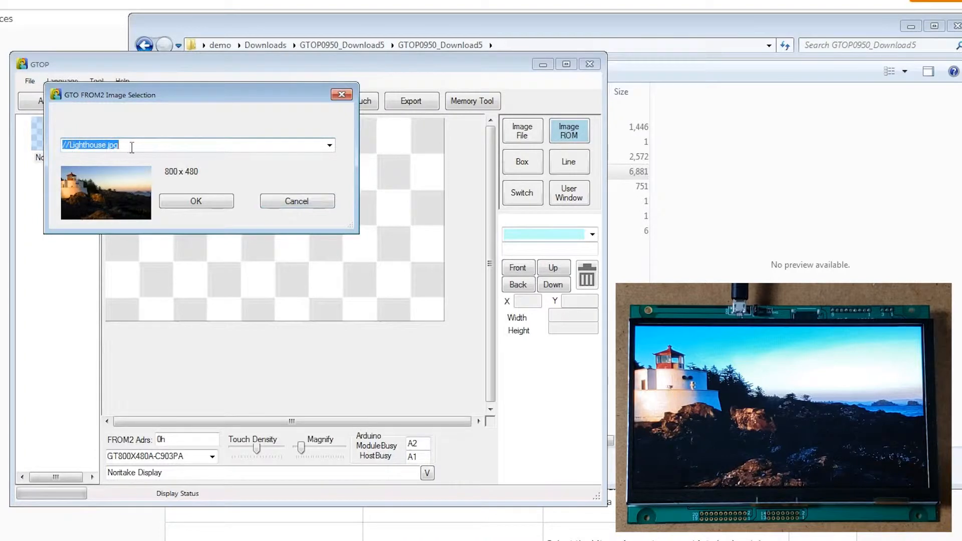
{"action": "left_click", "coordinate": [202, 200]}
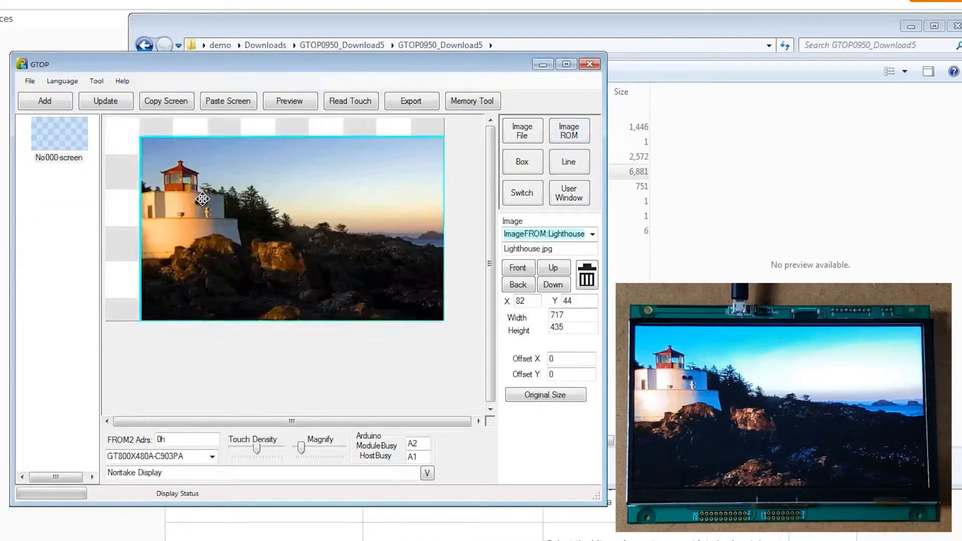
Move the lighthouse image to about X 27, Y 24 and crop it to about 327 by 315 around the lighthouse
{"action": "mouse_move", "coordinate": [285, 213]}
{"action": "left_mouse_down"}
{"action": "mouse_move", "coordinate": [272, 208]}
{"action": "mouse_move", "coordinate": [297, 201]}
{"action": "mouse_move", "coordinate": [268, 211]}
{"action": "left_mouse_up"}
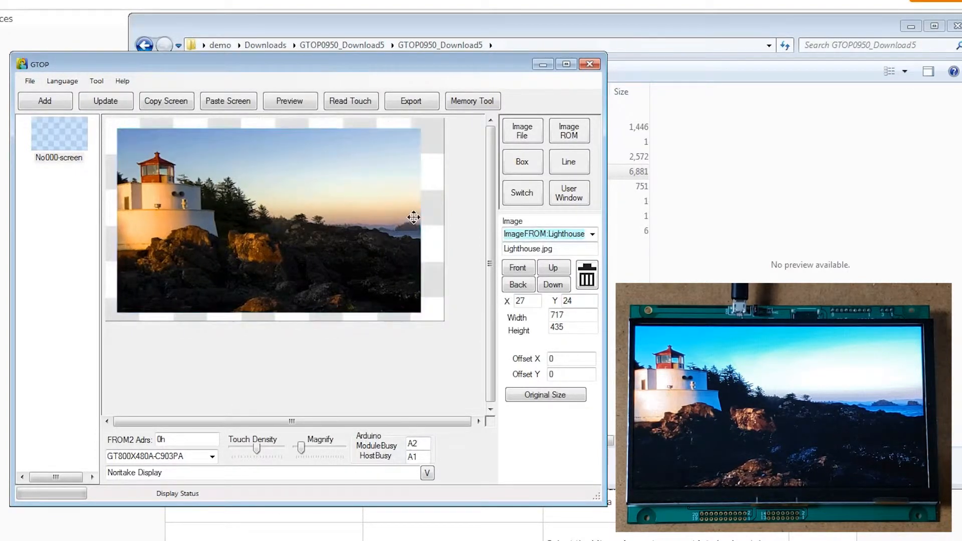
{"action": "left_click_drag", "start_coordinate": [421, 213], "coordinate": [256, 215]}
{"action": "left_click_drag", "start_coordinate": [200, 311], "coordinate": [205, 261]}
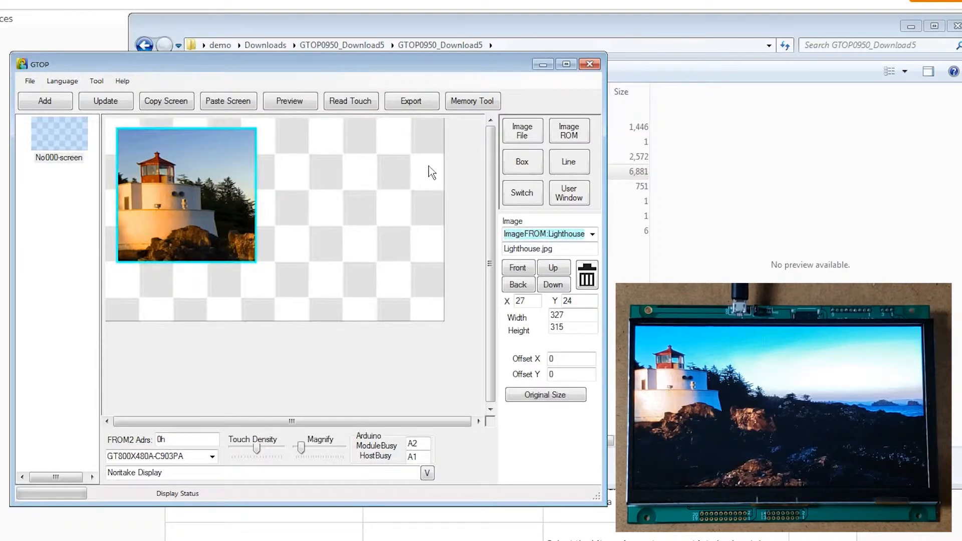
Insert the Penguins picture from file beside the lighthouse image, at about X 409, Y 34 and about 342 by 243
{"action": "left_click", "coordinate": [520, 132]}
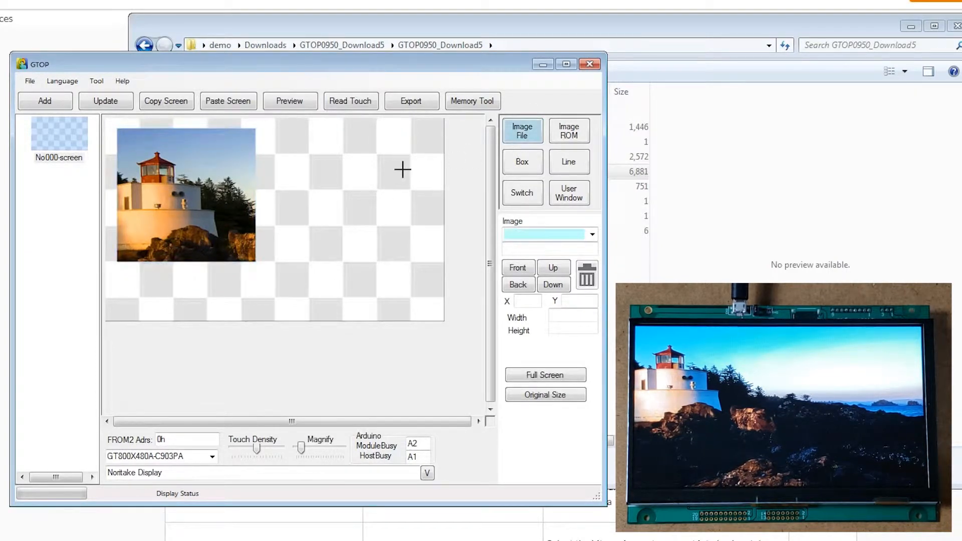
{"action": "left_click_drag", "start_coordinate": [279, 133], "coordinate": [423, 243]}
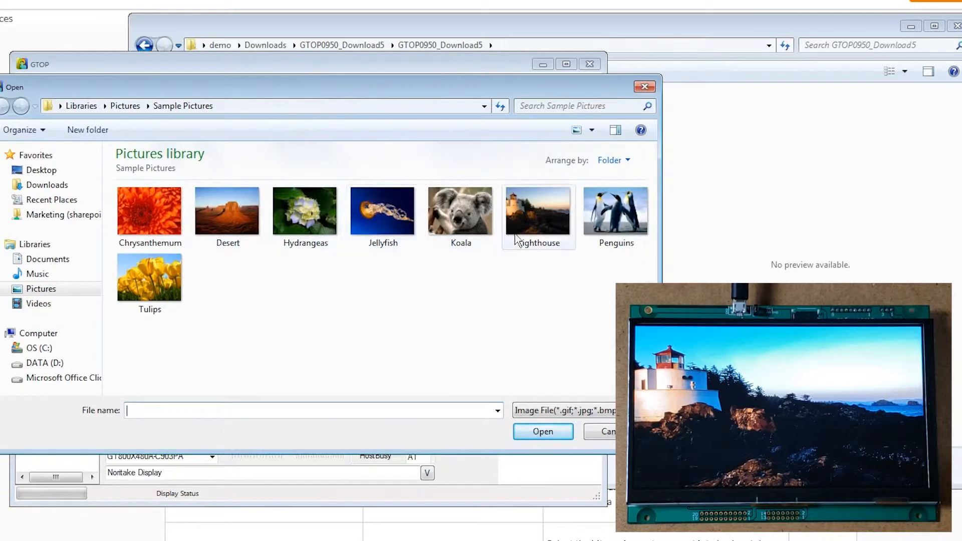
{"action": "left_click", "coordinate": [614, 215]}
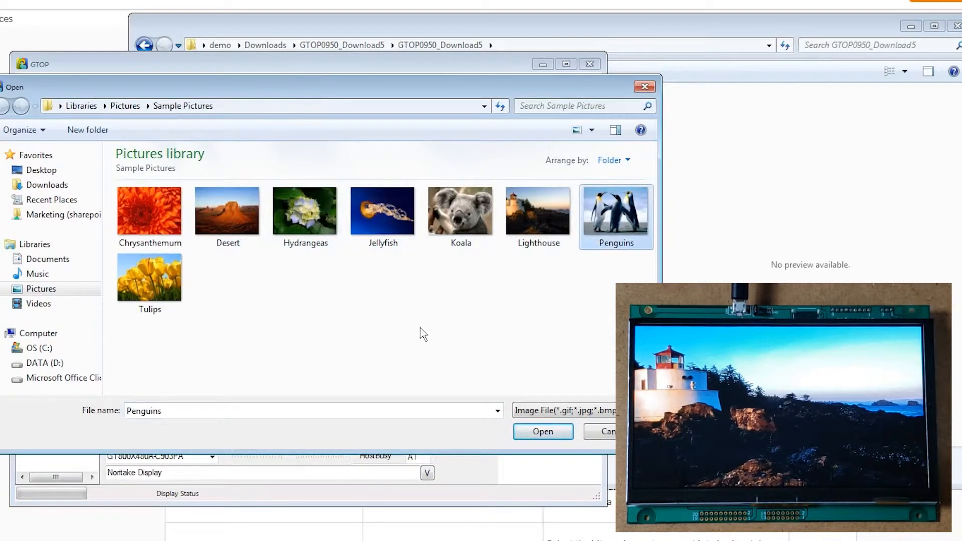
{"action": "left_click", "coordinate": [541, 431]}
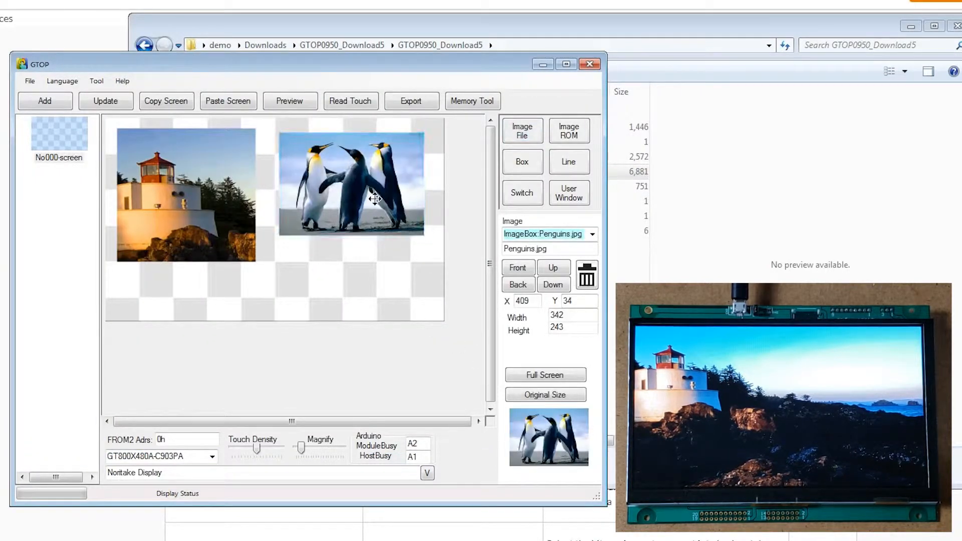
Draw an unfilled orange box slightly larger than the penguins picture as a frame around it
{"action": "left_click", "coordinate": [521, 162]}
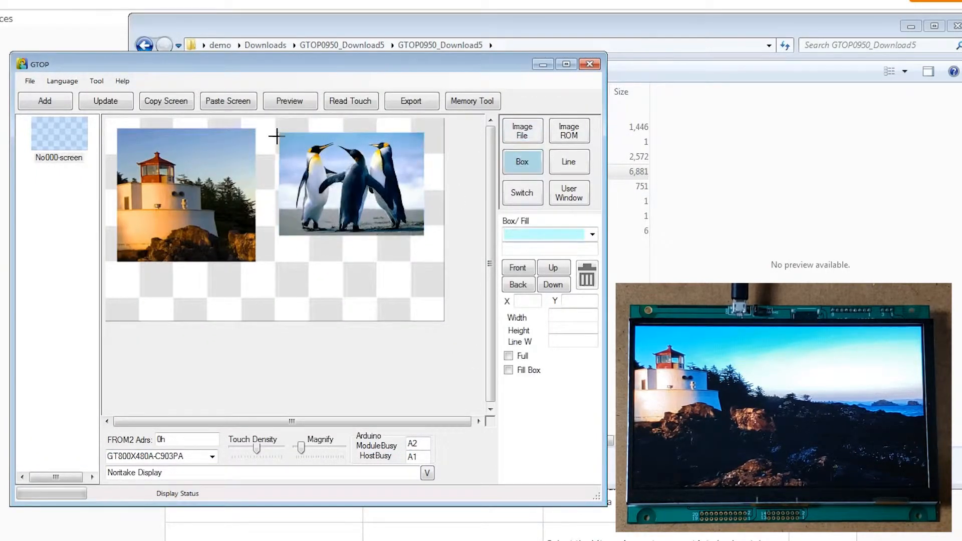
{"action": "left_click_drag", "start_coordinate": [272, 126], "coordinate": [438, 247]}
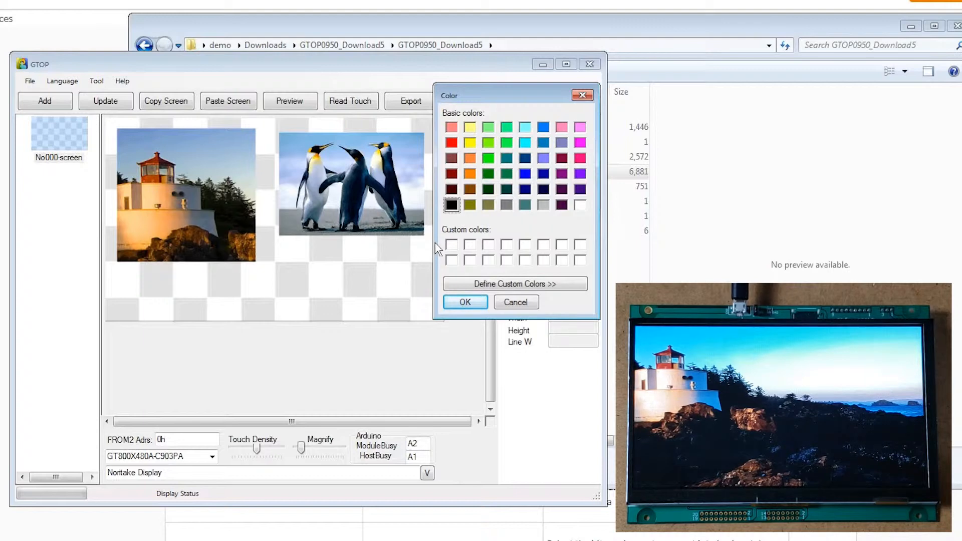
{"action": "left_click", "coordinate": [469, 175]}
{"action": "left_click", "coordinate": [464, 302]}
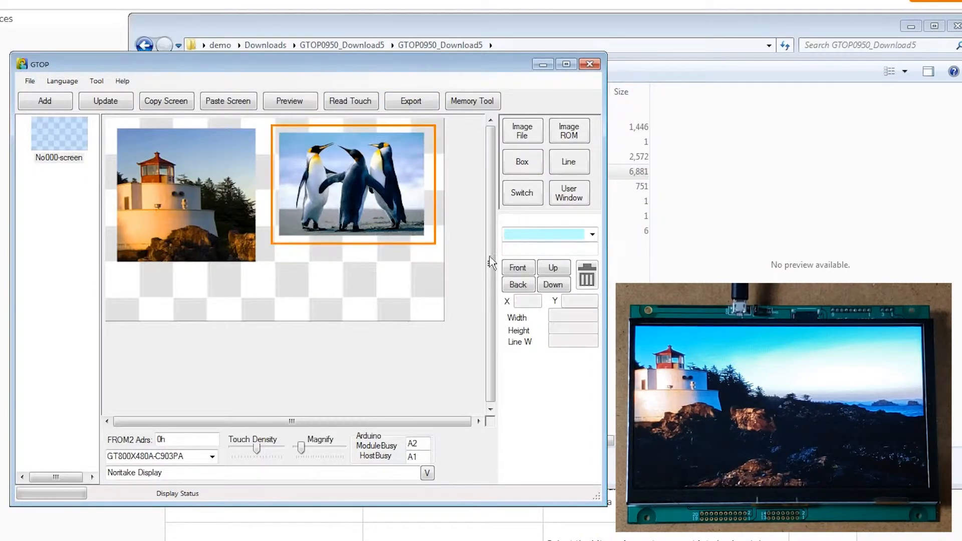
Draw a light green horizontal line below both pictures, spanning nearly the full canvas width
{"action": "left_click", "coordinate": [565, 163]}
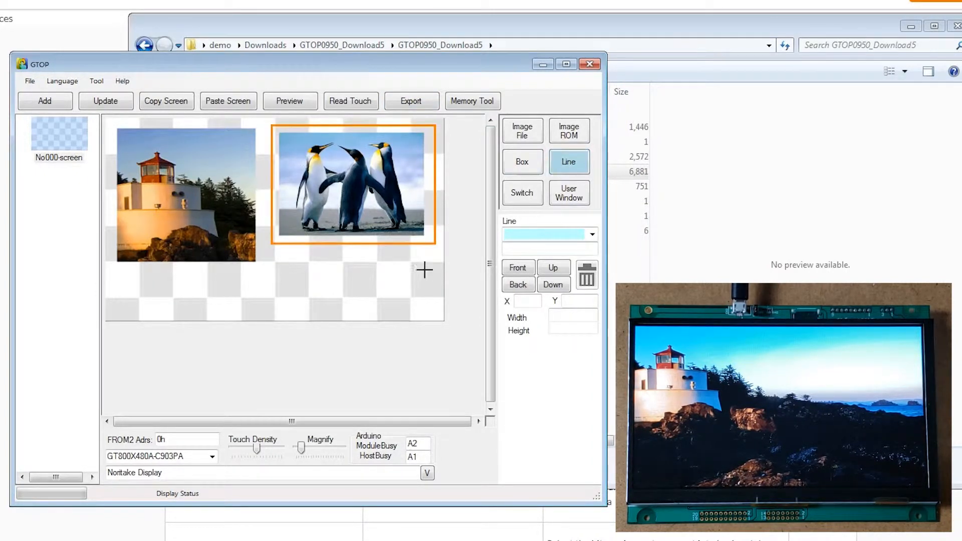
{"action": "left_click_drag", "start_coordinate": [430, 272], "coordinate": [119, 279]}
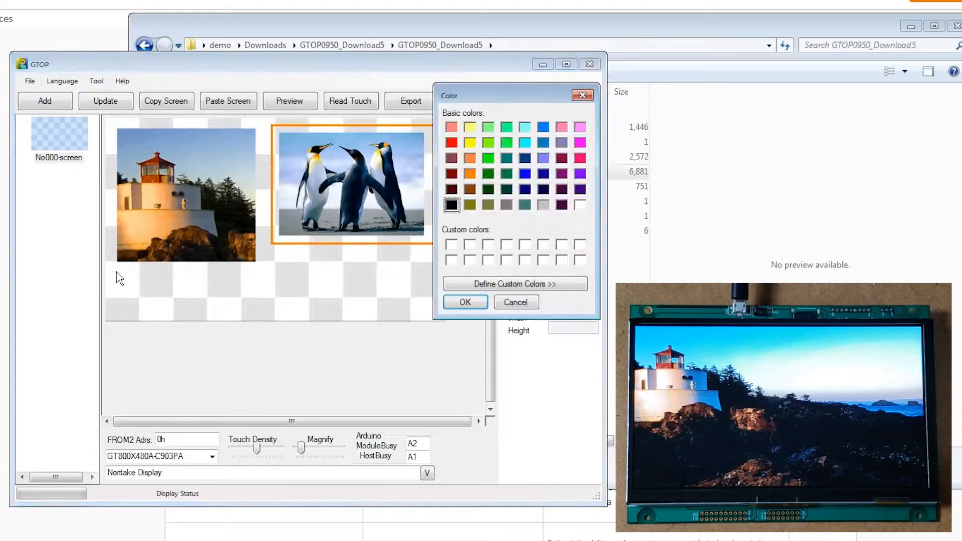
{"action": "left_click", "coordinate": [488, 129]}
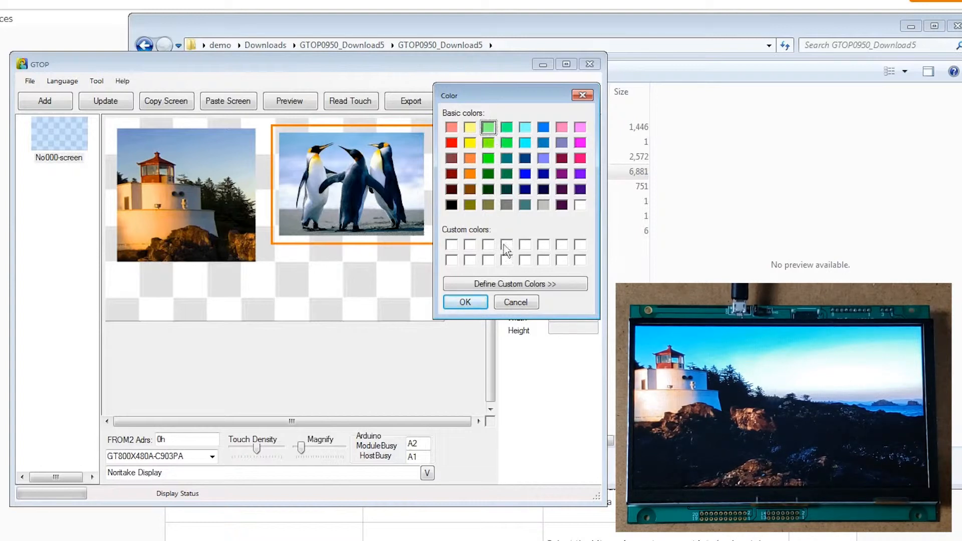
{"action": "left_click", "coordinate": [474, 304]}
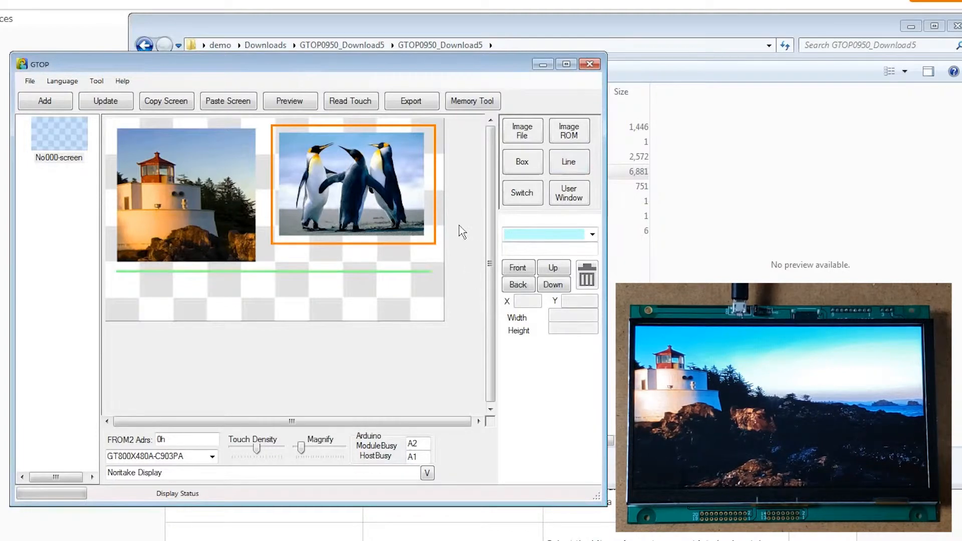
Add a black user window with the text "Lighthouse" below the green line, about 563 by 95 at X 31, Y 372
{"action": "left_click", "coordinate": [570, 194]}
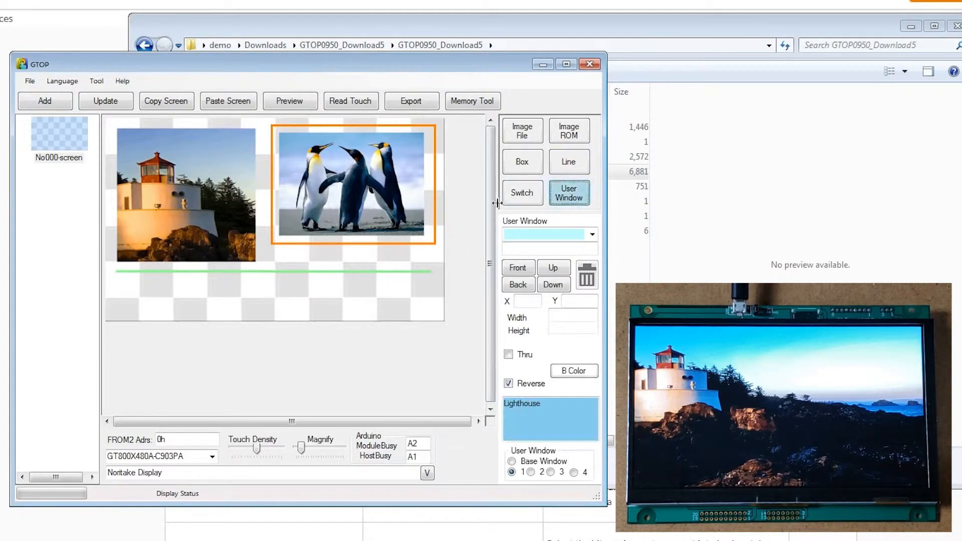
{"action": "left_click_drag", "start_coordinate": [200, 298], "coordinate": [357, 315]}
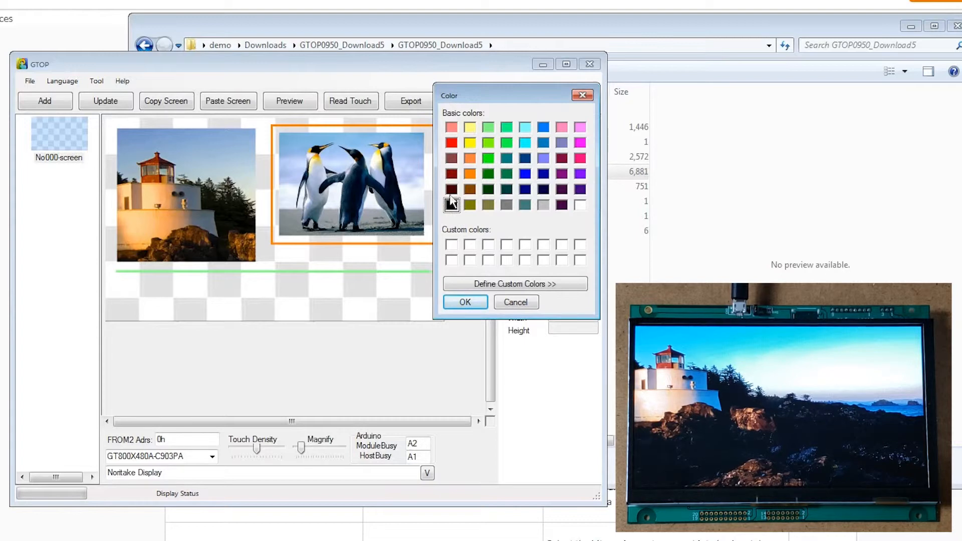
{"action": "left_click", "coordinate": [465, 302]}
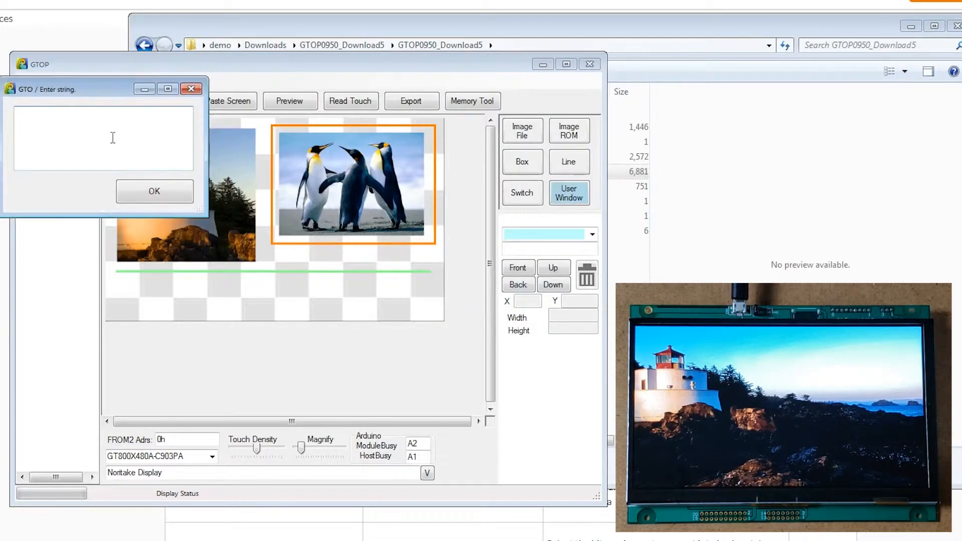
{"action": "type", "text": "Lighthouse"}
{"action": "left_click", "coordinate": [156, 196]}
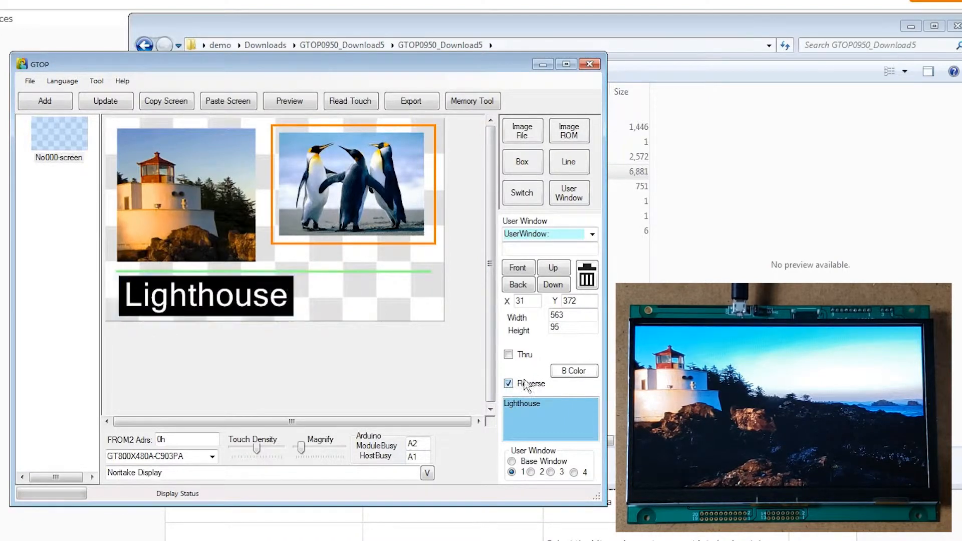
Turn the Lighthouse text's reverse display off and back on to compare both looks
{"action": "left_click", "coordinate": [508, 383]}
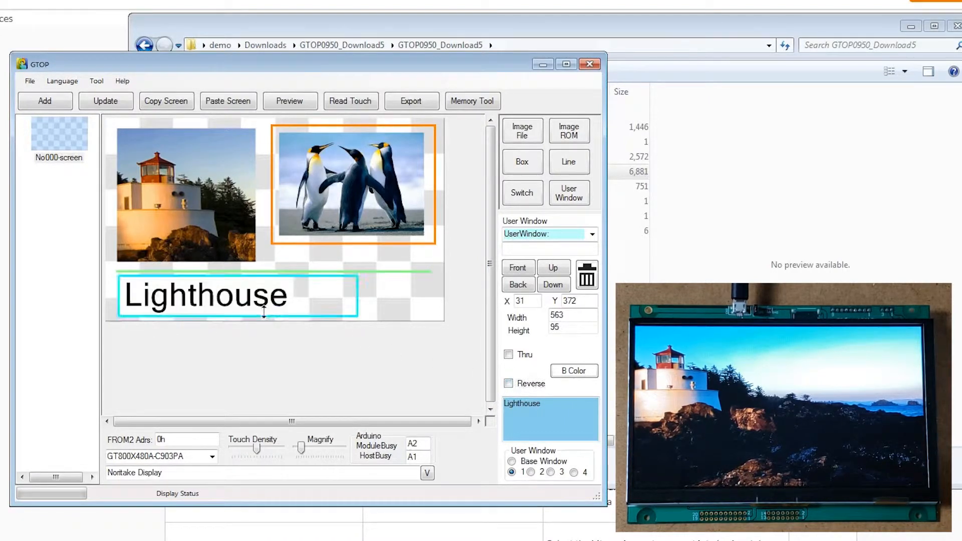
{"action": "left_click", "coordinate": [508, 383]}
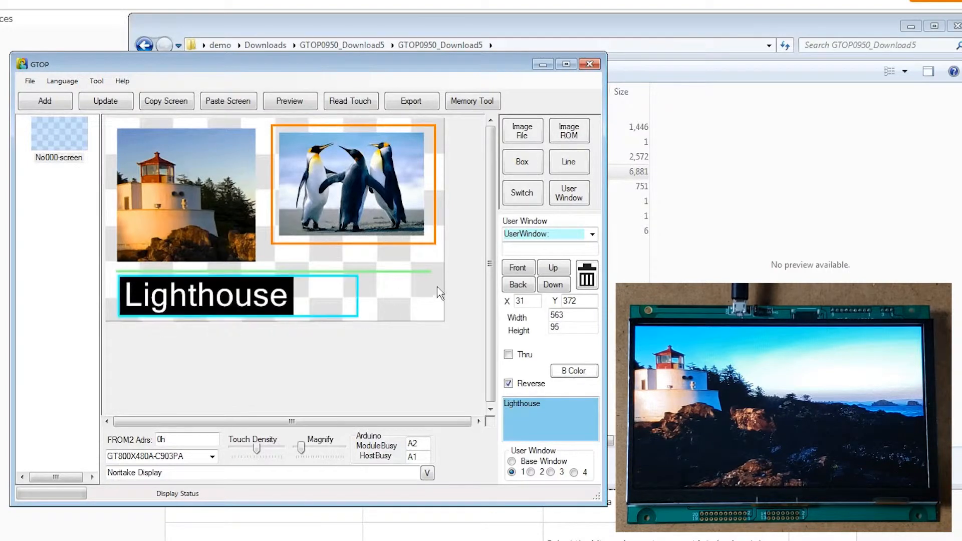
Add an orange custom touch switch over the framed penguins picture, about 407 by 300 at X 379, Y 7, and select it
{"action": "left_click", "coordinate": [534, 197]}
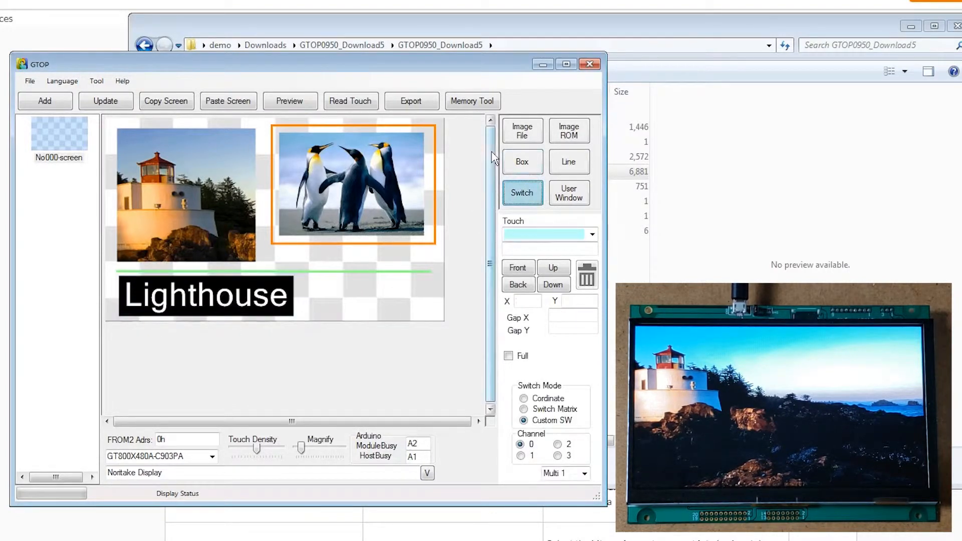
{"action": "left_click_drag", "start_coordinate": [266, 121], "coordinate": [440, 250]}
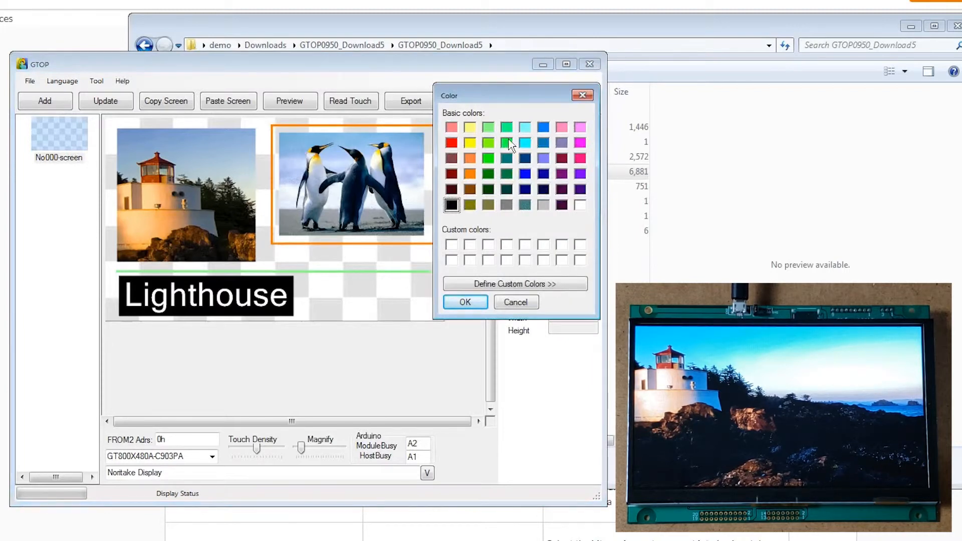
{"action": "left_click", "coordinate": [471, 160]}
{"action": "left_click", "coordinate": [464, 302]}
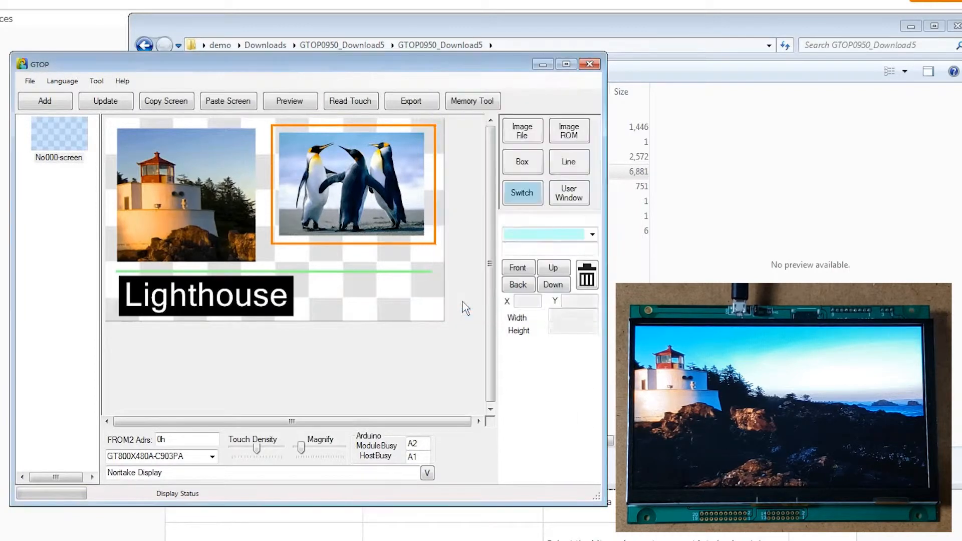
{"action": "left_click", "coordinate": [411, 156]}
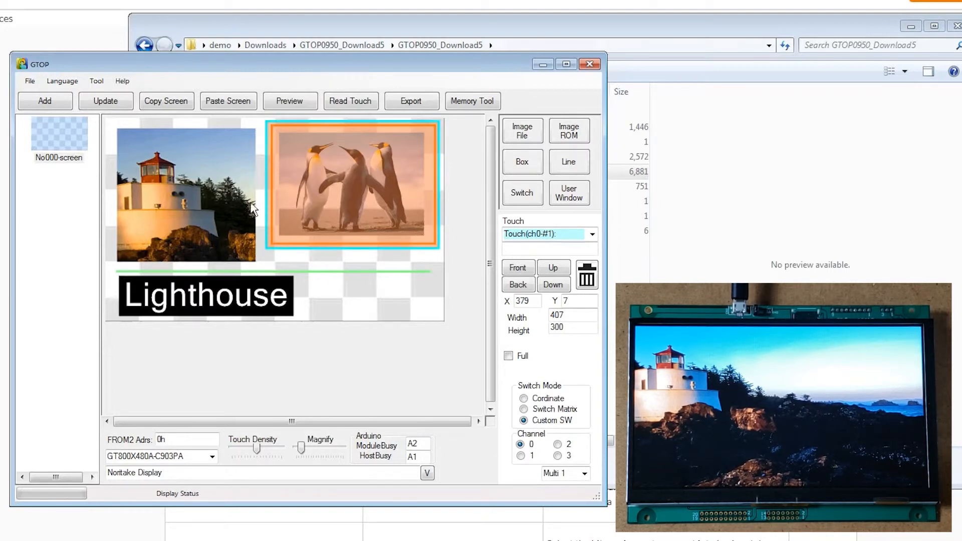
Preview the layout on the display module, increase the Lighthouse user window's height to about 105, and preview it again
{"action": "left_click", "coordinate": [306, 104]}
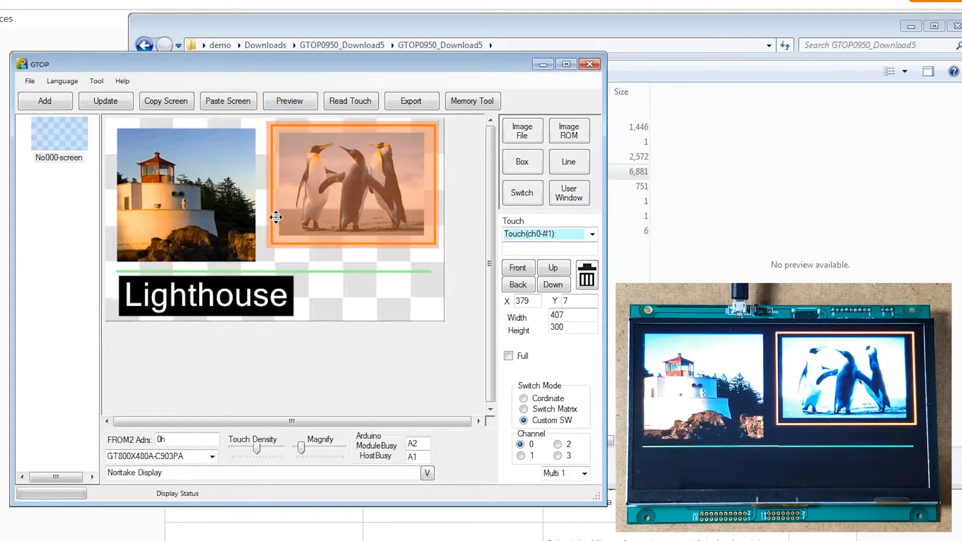
{"action": "left_click", "coordinate": [233, 295]}
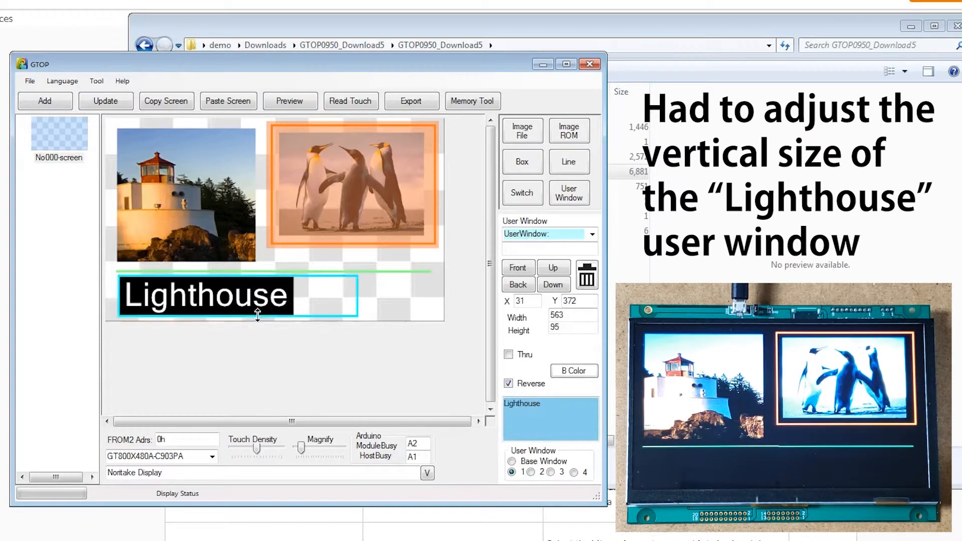
{"action": "left_click_drag", "start_coordinate": [258, 315], "coordinate": [258, 319]}
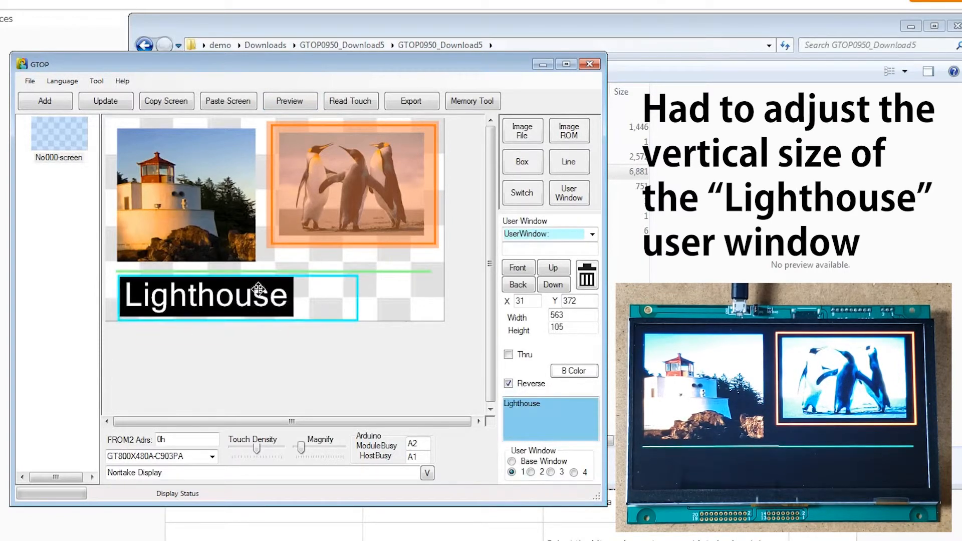
{"action": "left_click", "coordinate": [294, 102]}
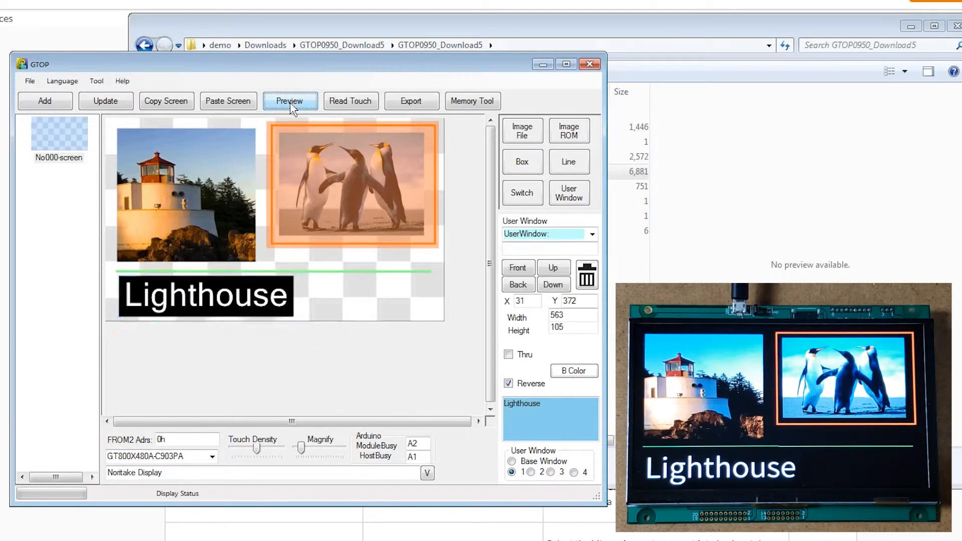
Start reading touch input and move the monitor window clear of the drawing tools
{"action": "left_click", "coordinate": [343, 103]}
{"action": "left_click_drag", "start_coordinate": [341, 101], "coordinate": [300, 93]}
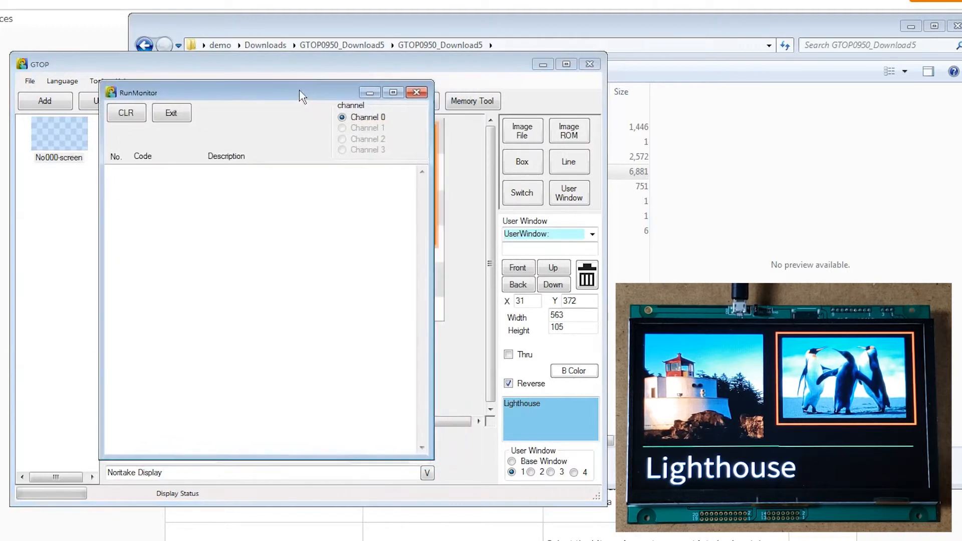